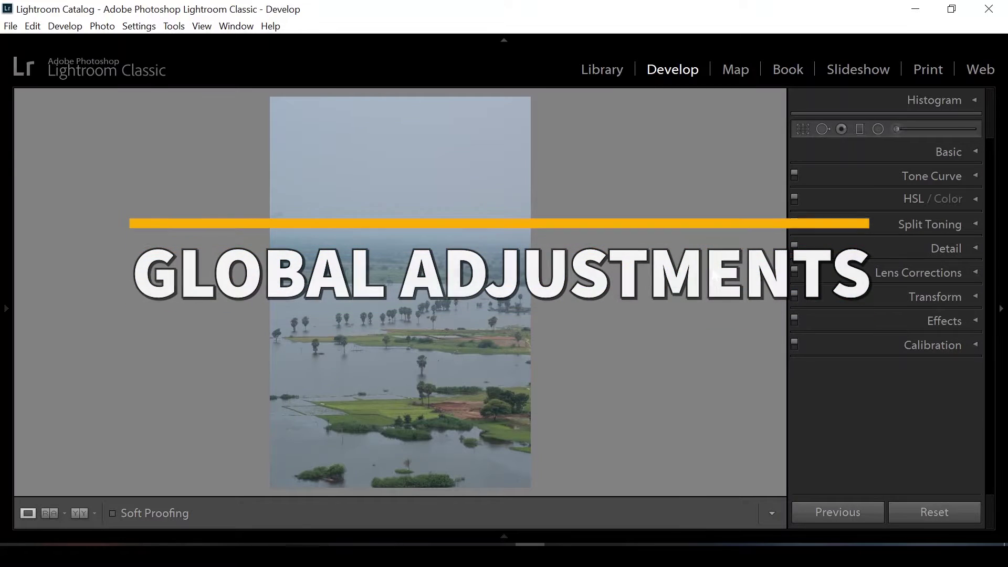
# Step: Crop the photo to a 16 x 9 vertical frame, repositioning and resizing the crop box
pyautogui.click(803, 131)
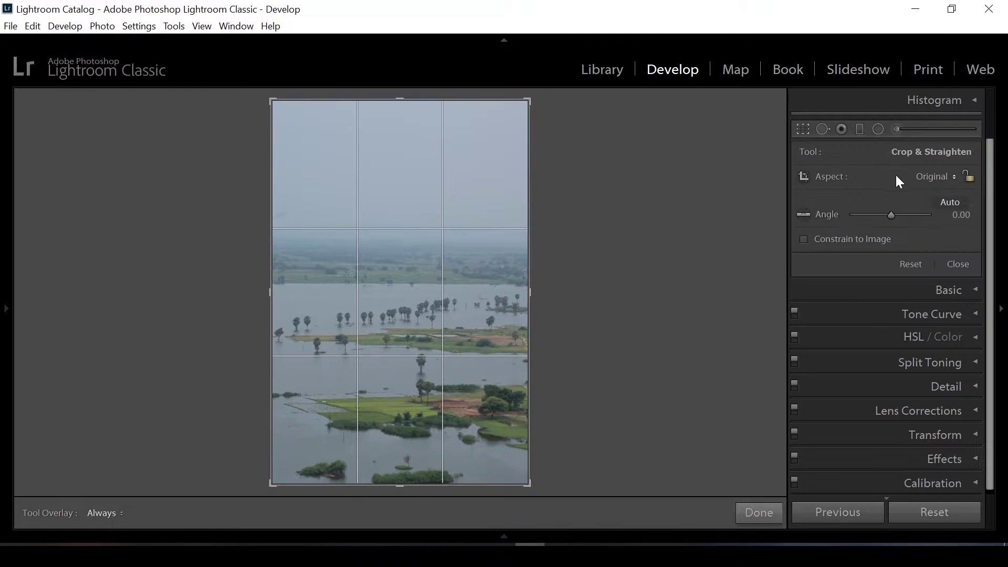
pyautogui.click(896, 177)
pyautogui.click(823, 348)
pyautogui.moveTo(532, 330); pyautogui.dragTo(492, 338)
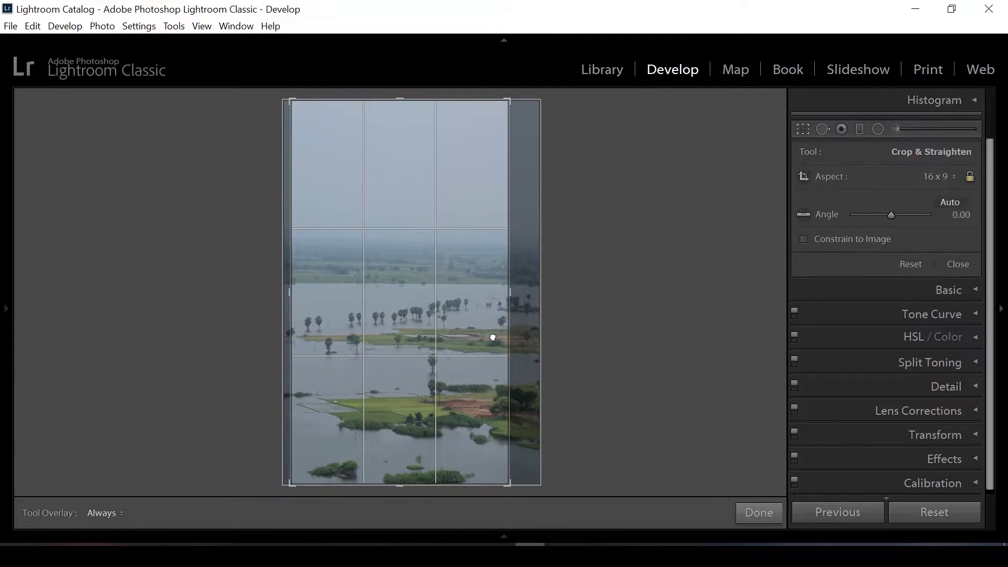
pyautogui.moveTo(516, 466); pyautogui.dragTo(499, 478)
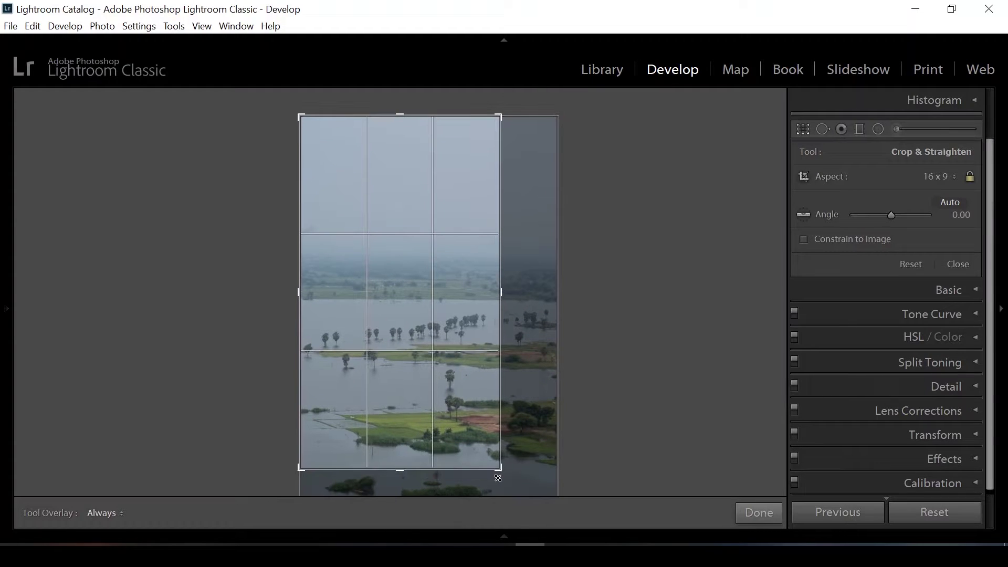
pyautogui.click(759, 513)
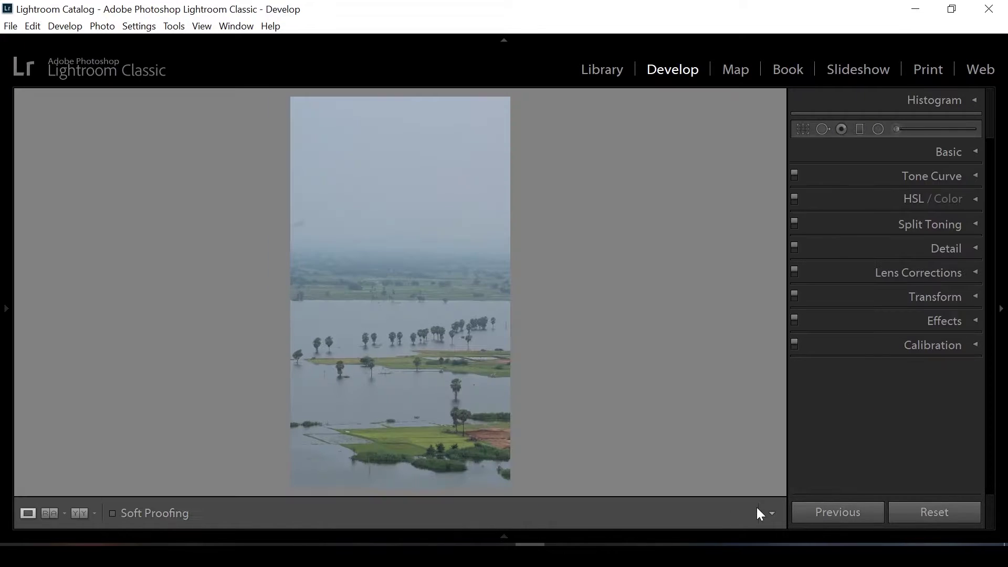
# Step: At 1:1 zoom, heal the dark sky spot using clean sky above as the source
pyautogui.click(316, 221)
pyautogui.click(822, 132)
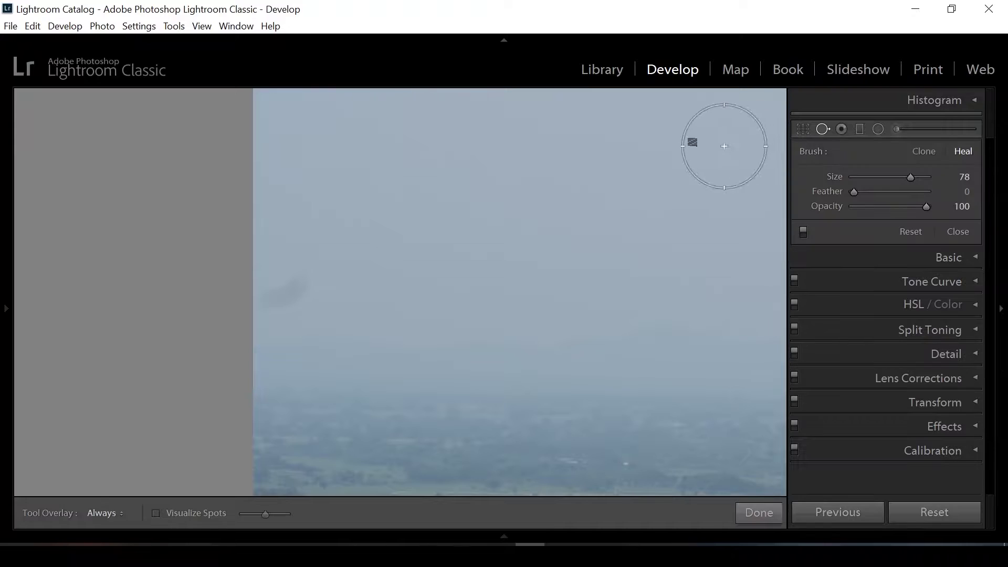
pyautogui.click(282, 293)
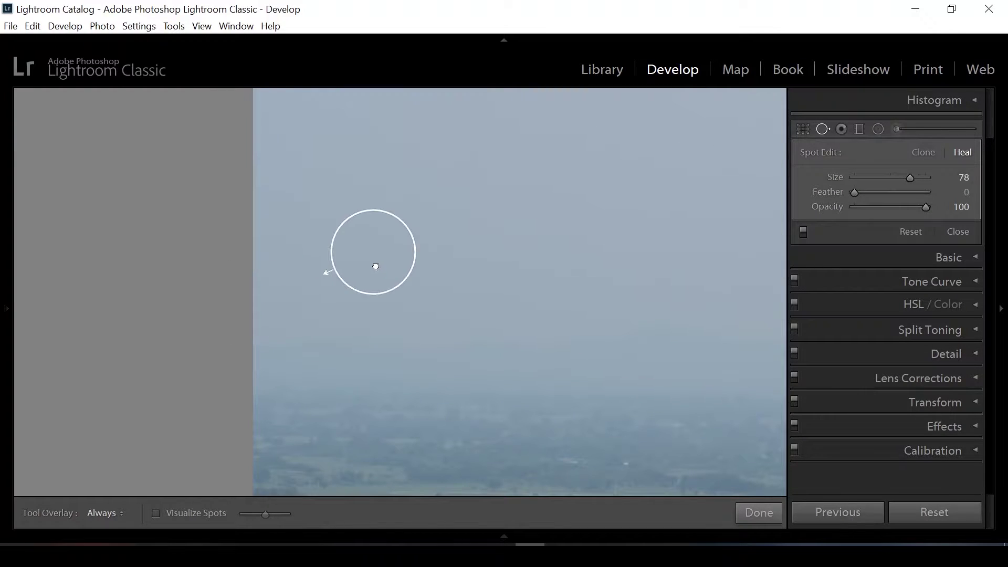
pyautogui.moveTo(374, 263); pyautogui.dragTo(345, 214)
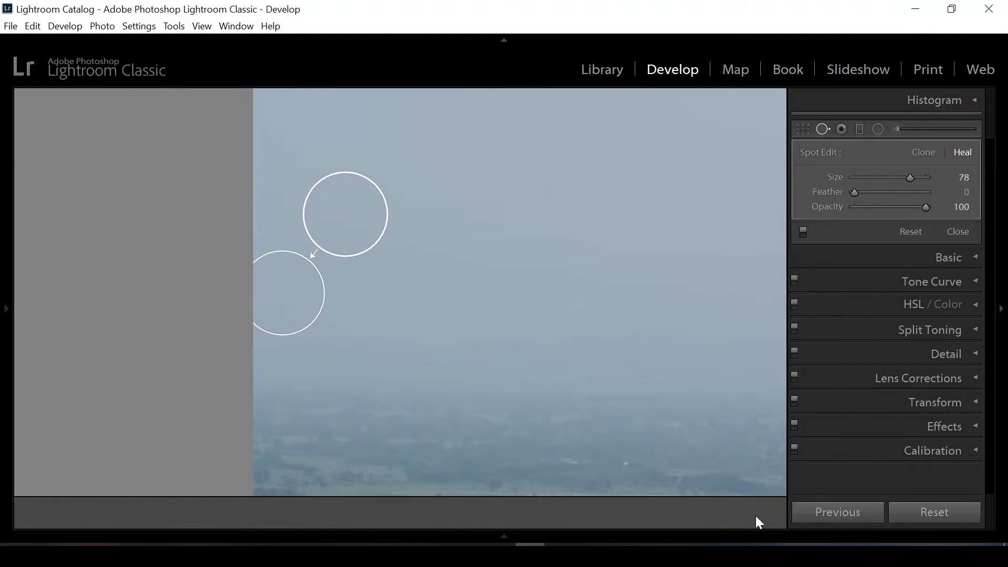
pyautogui.click(757, 513)
pyautogui.click(962, 152)
# Step: Warm the white balance to a Temp of 5700
pyautogui.click(537, 262)
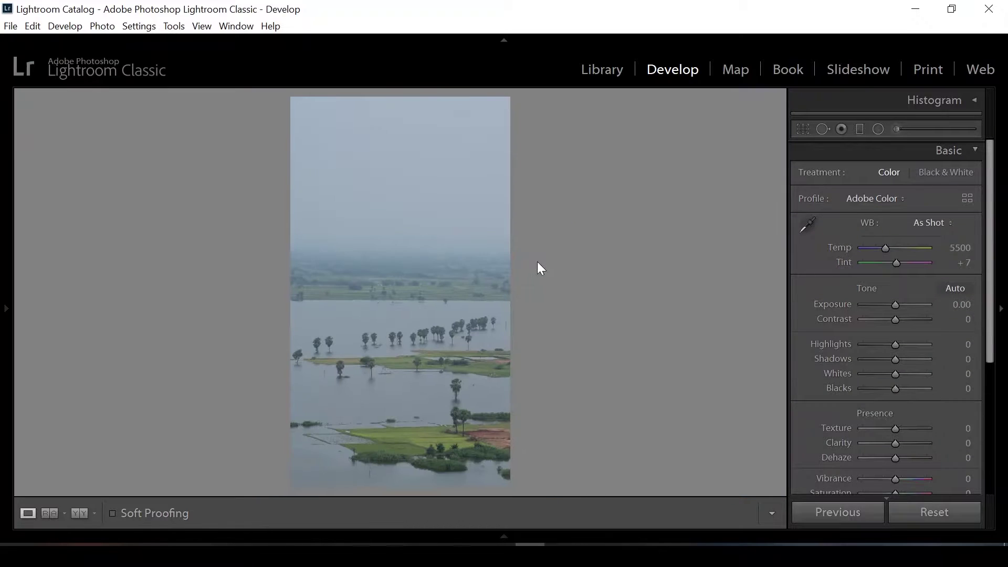
pyautogui.moveTo(886, 250)
pyautogui.mouseDown()
pyautogui.moveTo(900, 250)
pyautogui.moveTo(886, 251)
pyautogui.mouseUp()
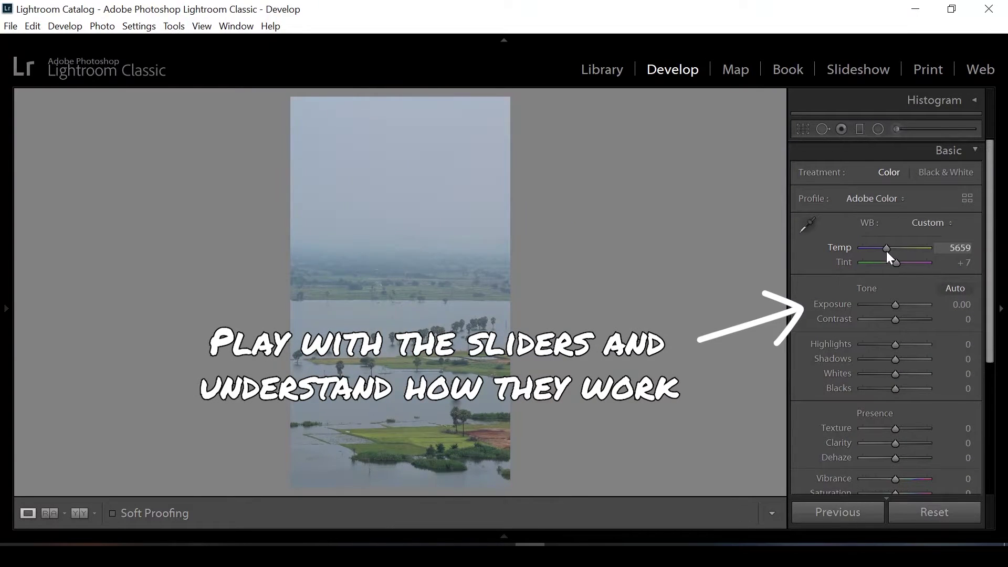
pyautogui.click(953, 247)
pyautogui.write('5700')
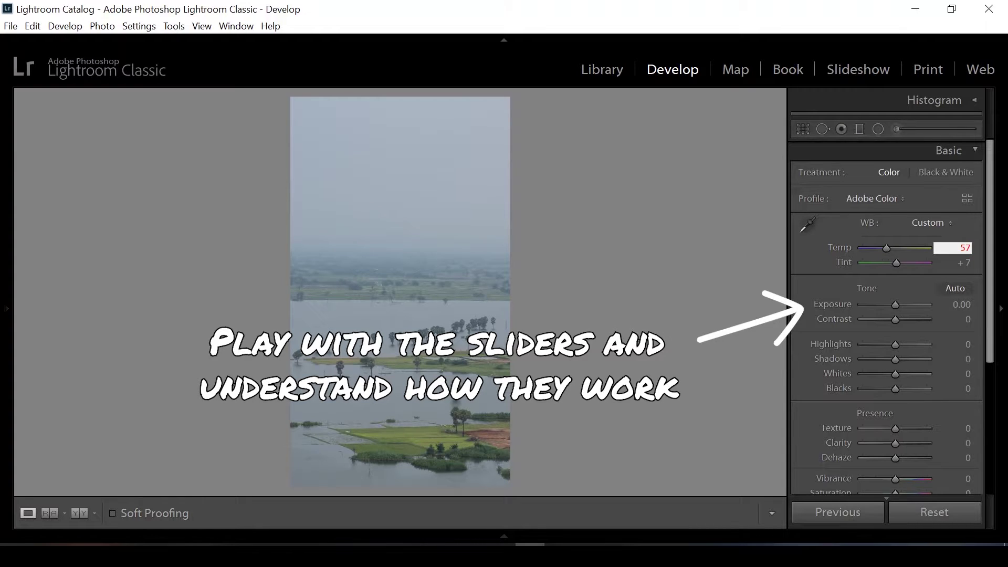
pyautogui.press('Return')
# Step: Set Highlights to −77, Whites to +71 and Blacks to −40
pyautogui.moveTo(895, 349)
pyautogui.mouseDown()
pyautogui.moveTo(869, 344)
pyautogui.moveTo(923, 377)
pyautogui.moveTo(912, 375)
pyautogui.mouseUp()
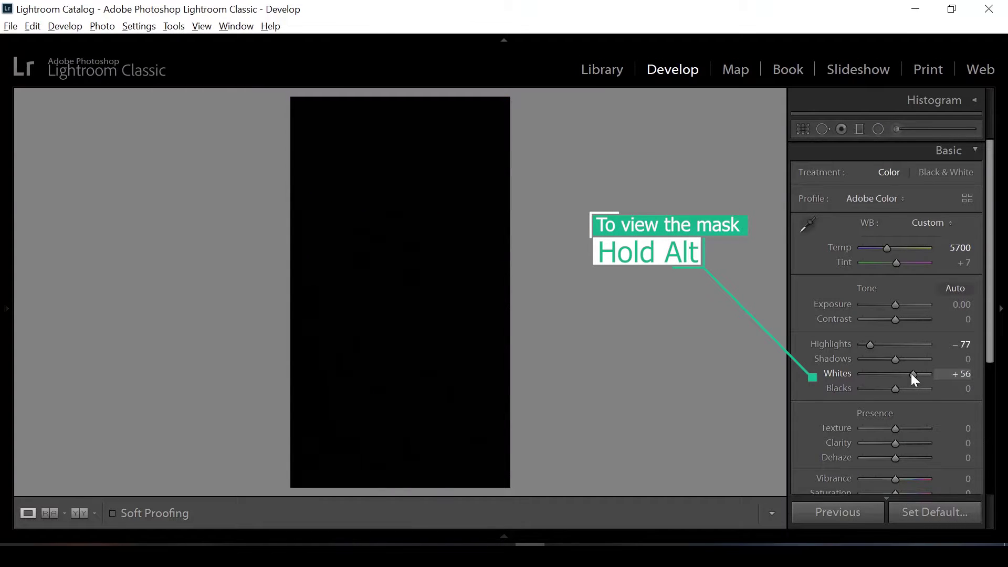
pyautogui.moveTo(913, 375); pyautogui.dragTo(917, 375)
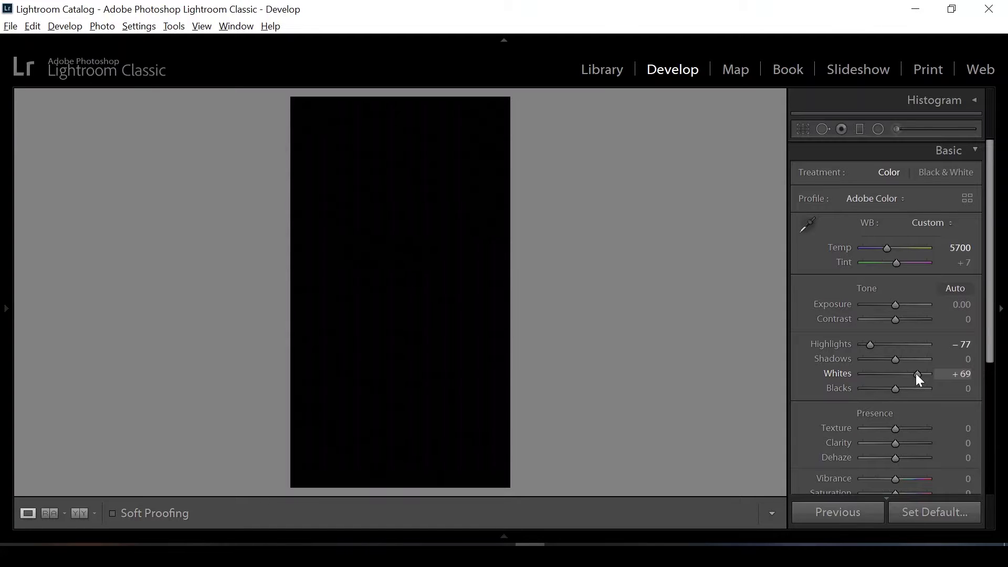
pyautogui.moveTo(896, 388)
pyautogui.mouseDown()
pyautogui.moveTo(871, 389)
pyautogui.moveTo(880, 389)
pyautogui.mouseUp()
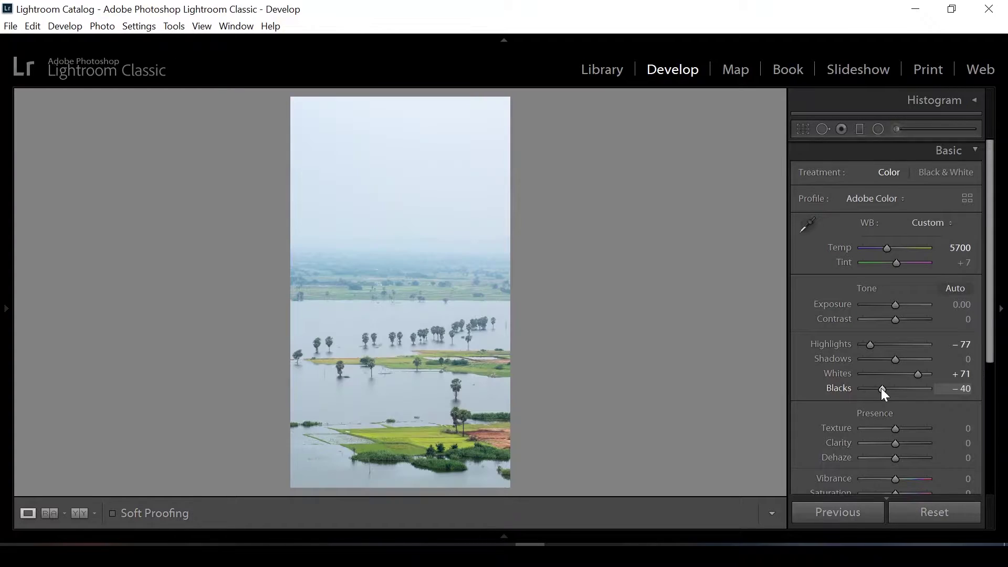
pyautogui.scroll(-1, 827, 371)
# Step: Set Texture +24, Clarity +9, Dehaze +27, Vibrance +38 and Saturation −12
pyautogui.moveTo(406, 292); pyautogui.dragTo(478, 182)
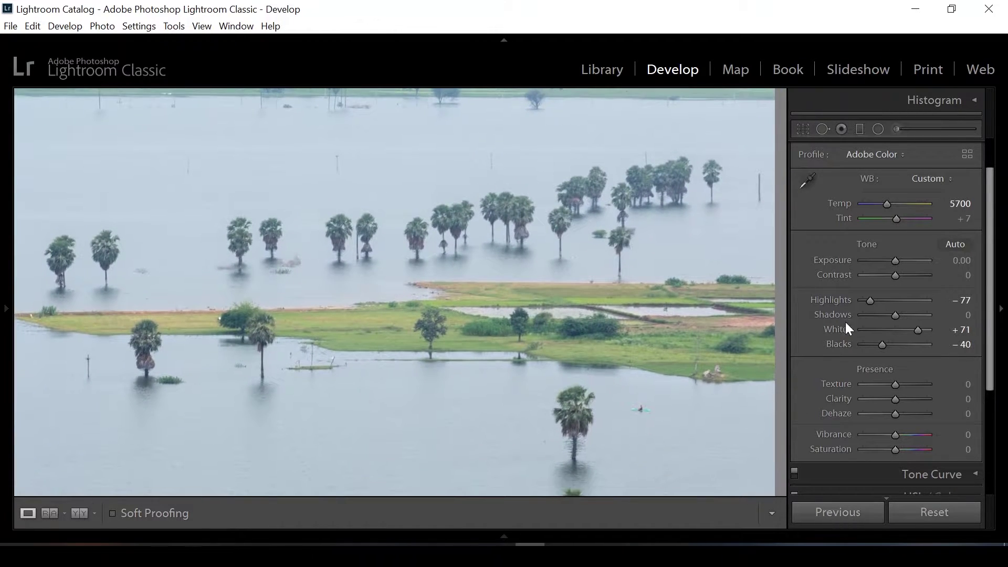
pyautogui.moveTo(896, 386)
pyautogui.mouseDown()
pyautogui.moveTo(900, 415)
pyautogui.moveTo(923, 417)
pyautogui.mouseUp()
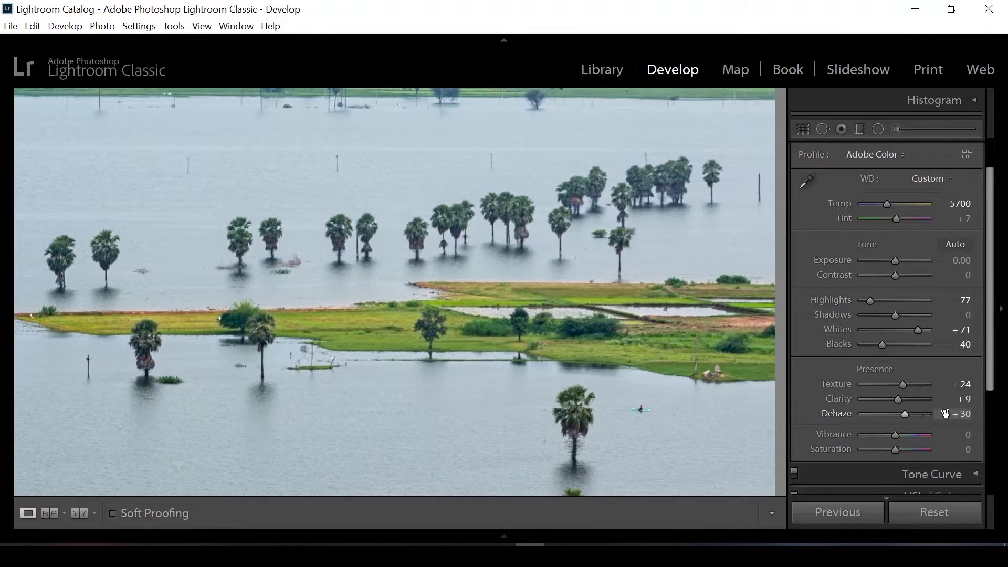
pyautogui.click(945, 414)
pyautogui.press('Down')
pyautogui.press('Down')
pyautogui.press('Down')
pyautogui.press('Return')
pyautogui.moveTo(894, 436)
pyautogui.mouseDown()
pyautogui.moveTo(910, 434)
pyautogui.moveTo(894, 452)
pyautogui.mouseUp()
pyautogui.click(679, 310)
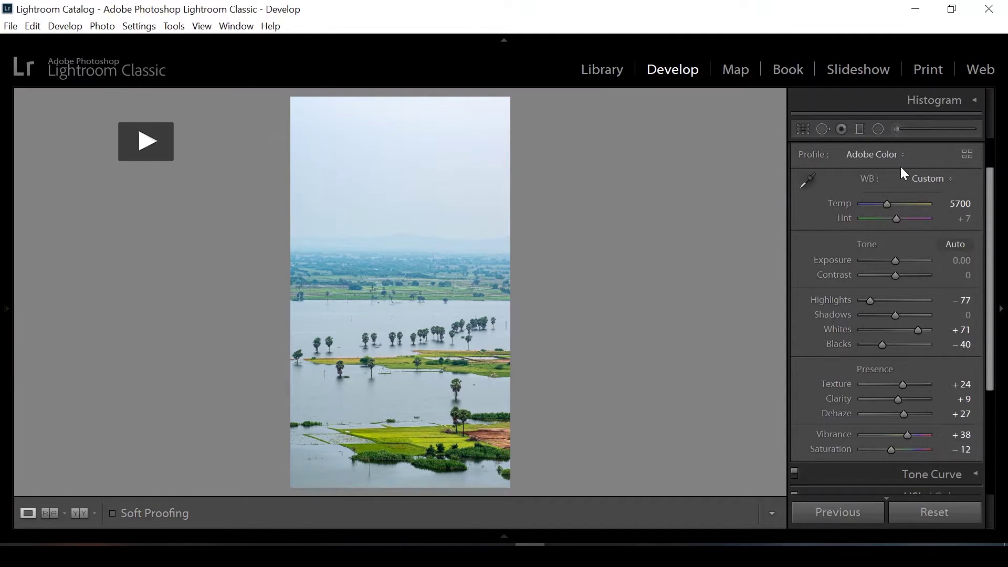
# Step: Lower the tone-curve Highlights region to −21
pyautogui.scroll(2, 900, 166)
pyautogui.click(959, 159)
pyautogui.click(975, 177)
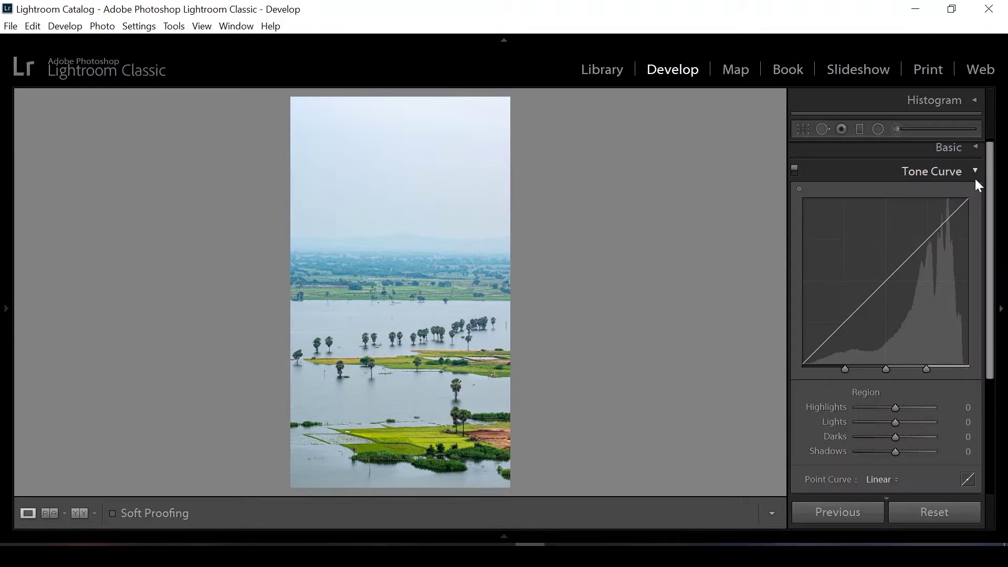
pyautogui.moveTo(897, 408); pyautogui.dragTo(888, 409)
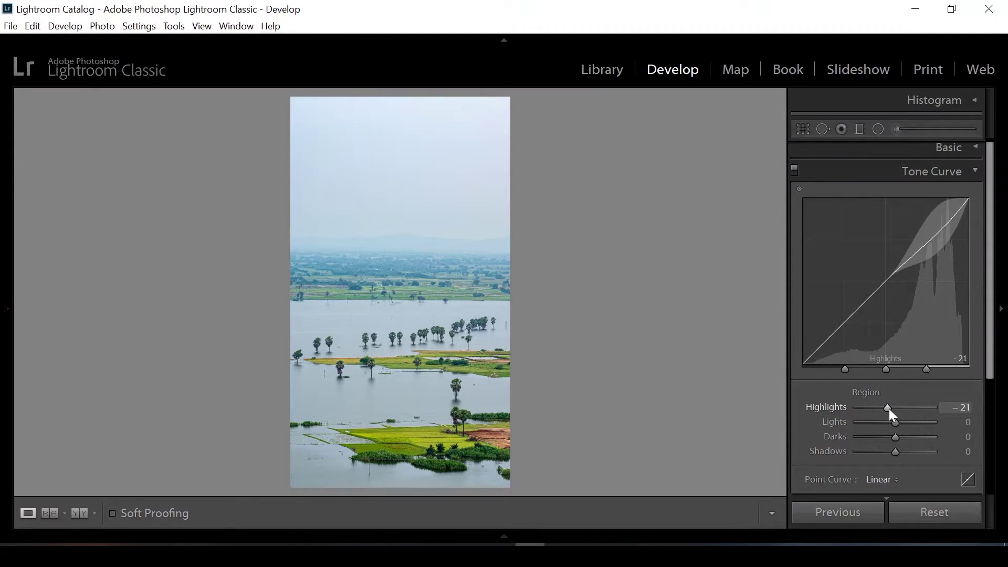
pyautogui.click(972, 169)
# Step: Set HSL Hue Yellow to +18 and Green to +4
pyautogui.click(978, 201)
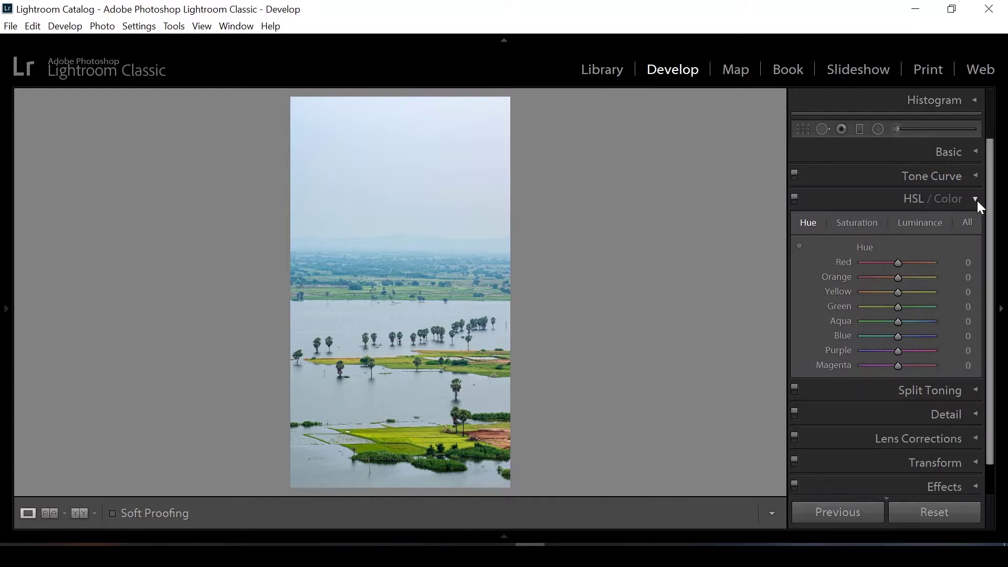
pyautogui.moveTo(900, 293); pyautogui.dragTo(906, 293)
pyautogui.click(956, 292)
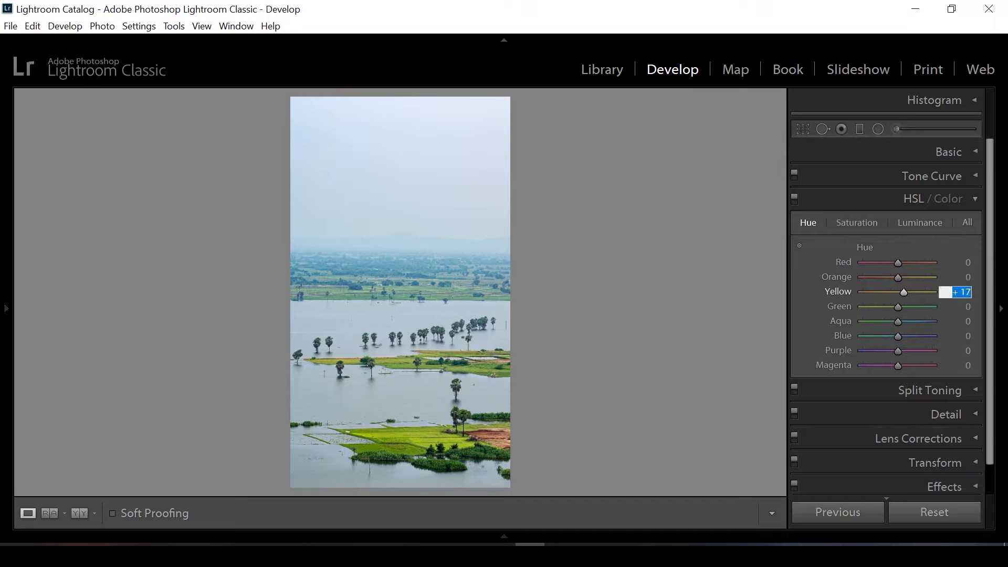
pyautogui.write('20')
pyautogui.press('Return')
pyautogui.click(393, 443)
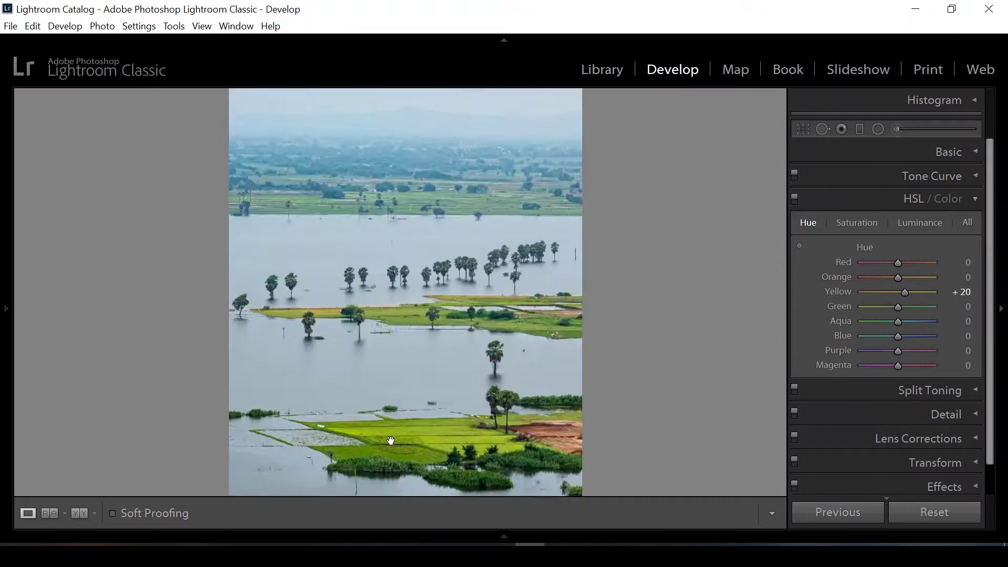
pyautogui.click(956, 292)
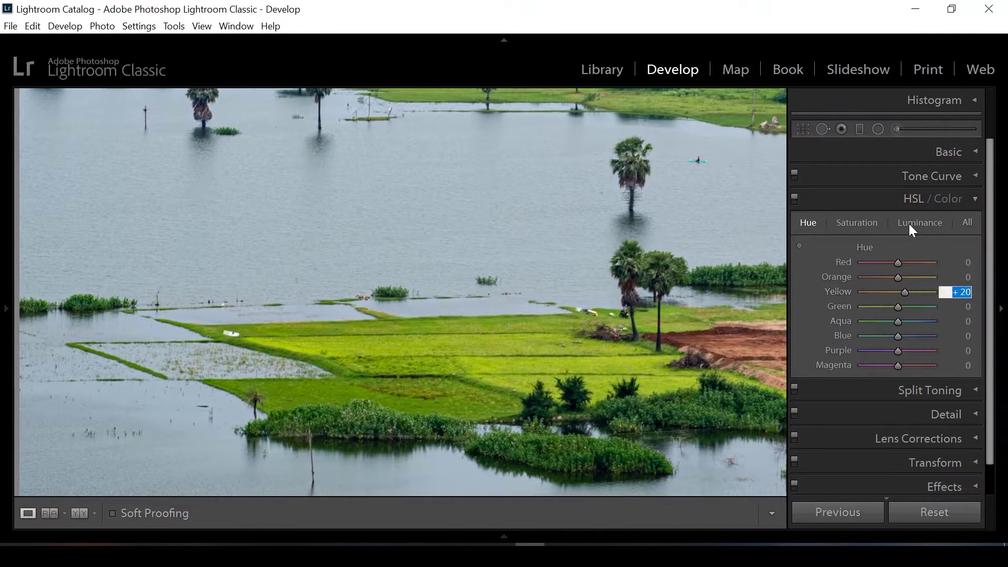
pyautogui.press('Up')
pyautogui.press('Up')
pyautogui.press('Up')
pyautogui.press('Down')
pyautogui.press('Down')
pyautogui.press('Down')
pyautogui.press('Return')
pyautogui.moveTo(896, 310); pyautogui.dragTo(898, 310)
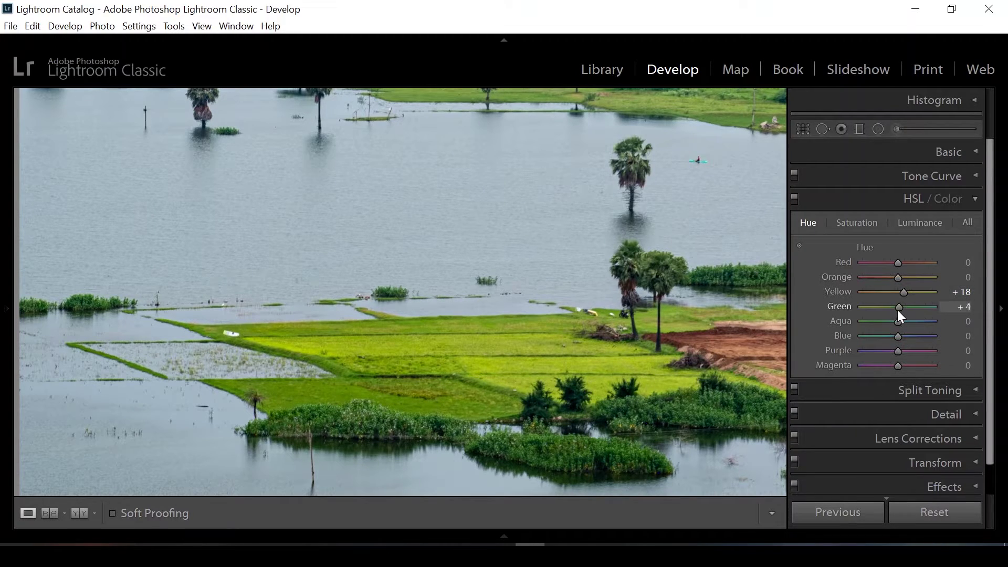
# Step: Boost HSL Saturation to Yellow +17, Green +11 and Aqua +28
pyautogui.click(858, 223)
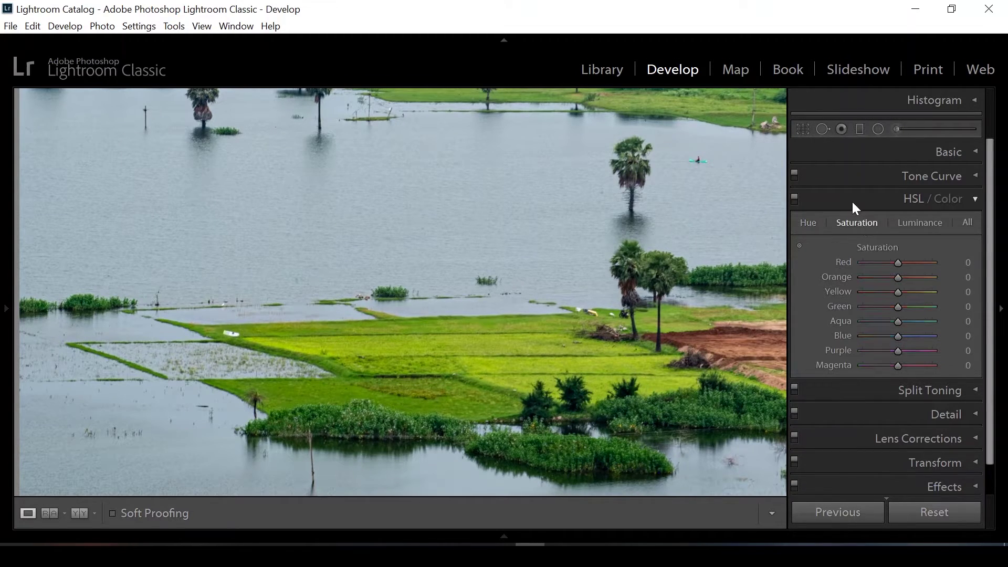
pyautogui.moveTo(898, 293); pyautogui.dragTo(902, 292)
pyautogui.click(963, 292)
pyautogui.click(902, 309)
pyautogui.moveTo(898, 322); pyautogui.dragTo(906, 323)
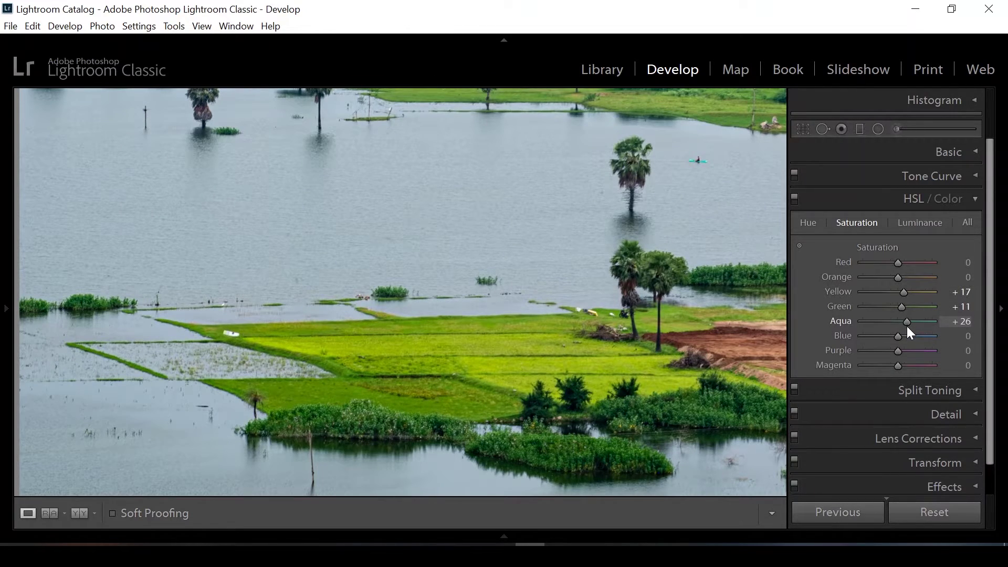
pyautogui.click(942, 324)
pyautogui.press('Up')
pyautogui.press('Up')
pyautogui.press('Return')
# Step: Toggle the HSL adjustments off and on for a before-and-after comparison, keeping them on
pyautogui.hotkey('ctrl', 'Right')
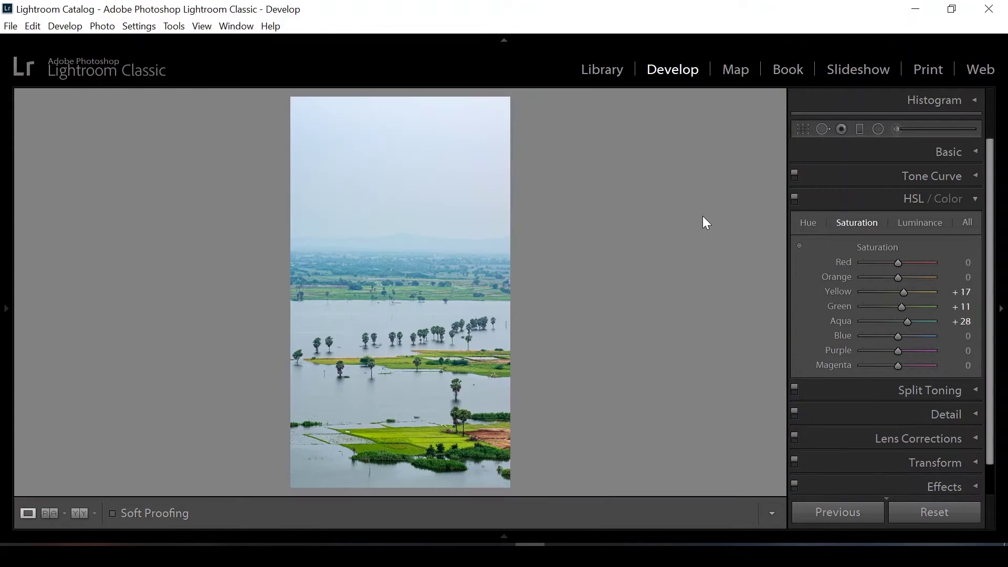
pyautogui.click(795, 200)
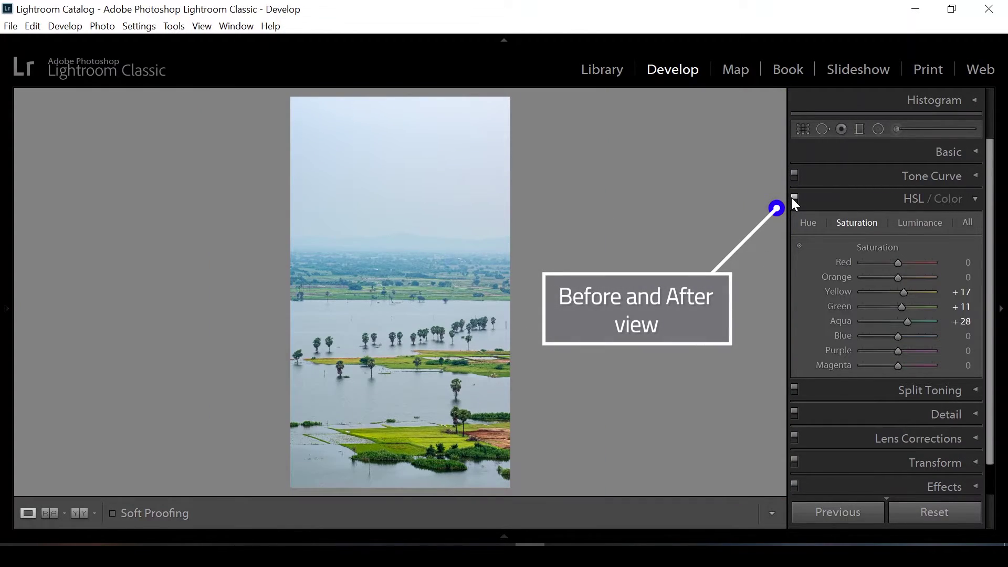
pyautogui.click(795, 199)
pyautogui.click(795, 199)
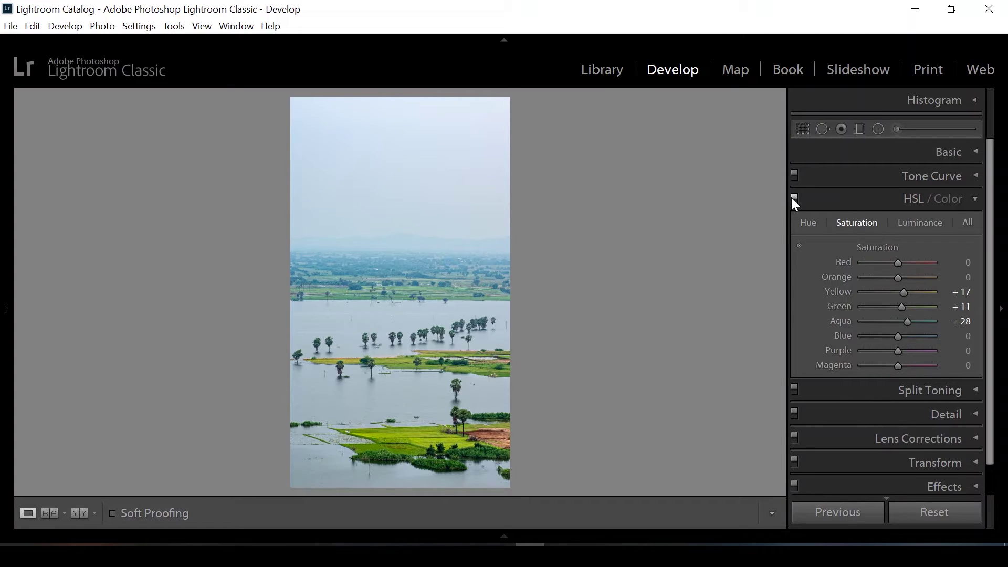
pyautogui.click(975, 200)
# Step: Set sharpening Masking to 47 and Luminance noise reduction to 49, with Color at 25
pyautogui.click(980, 252)
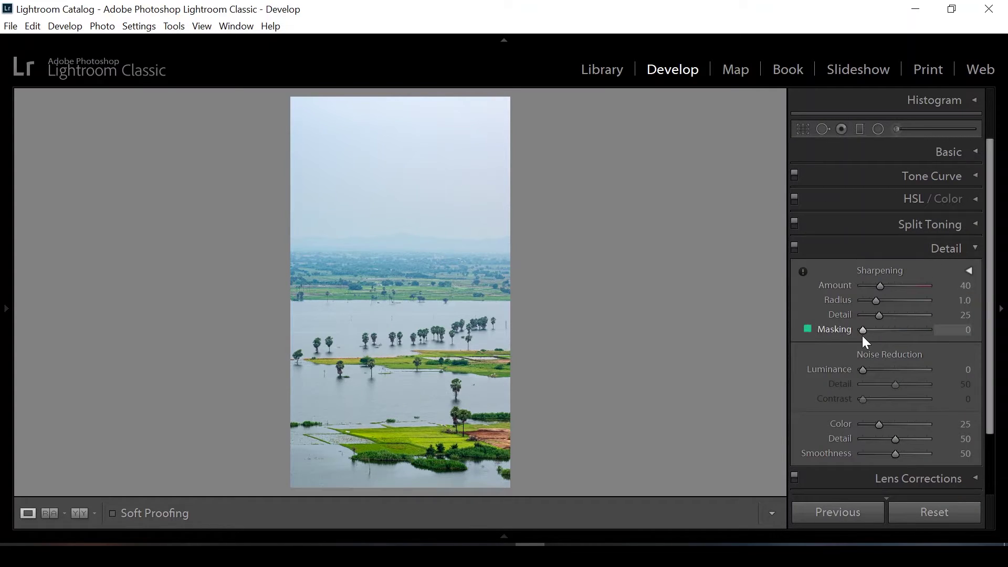
pyautogui.moveTo(862, 336); pyautogui.dragTo(892, 336)
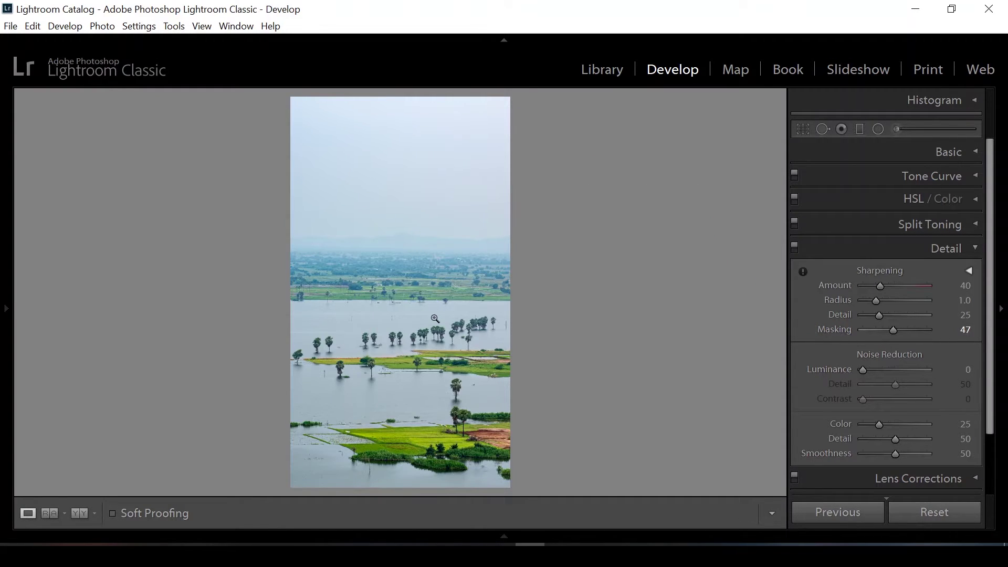
pyautogui.click(449, 336)
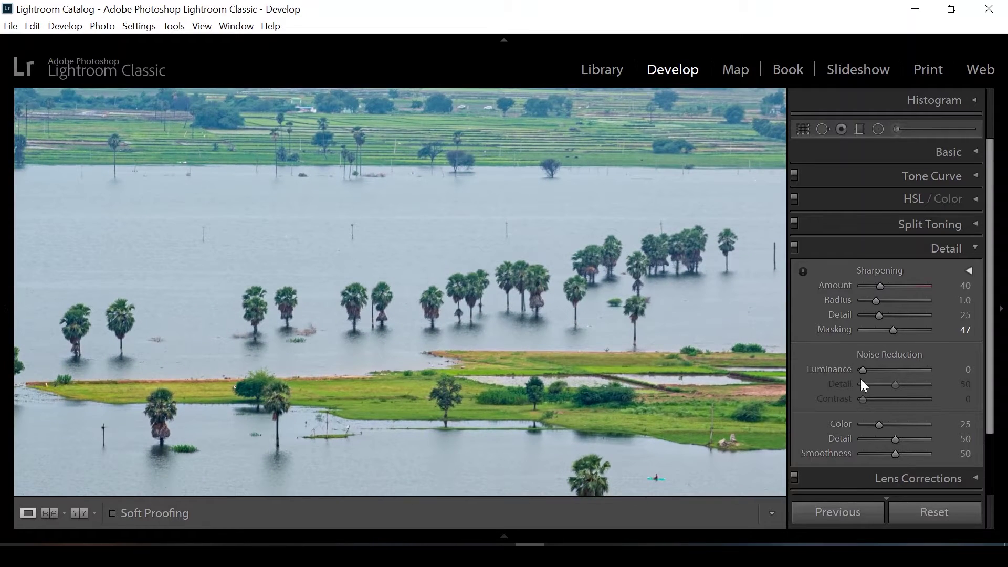
pyautogui.moveTo(870, 371); pyautogui.dragTo(894, 371)
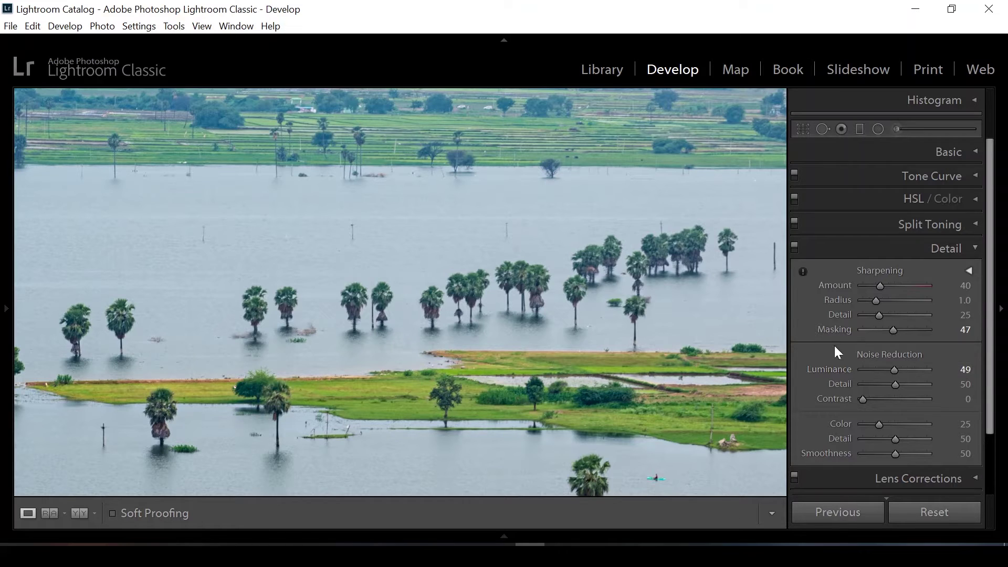
pyautogui.moveTo(880, 424); pyautogui.dragTo(877, 429)
# Step: Toggle the Detail adjustments to compare, then return to the fit view
pyautogui.click(795, 247)
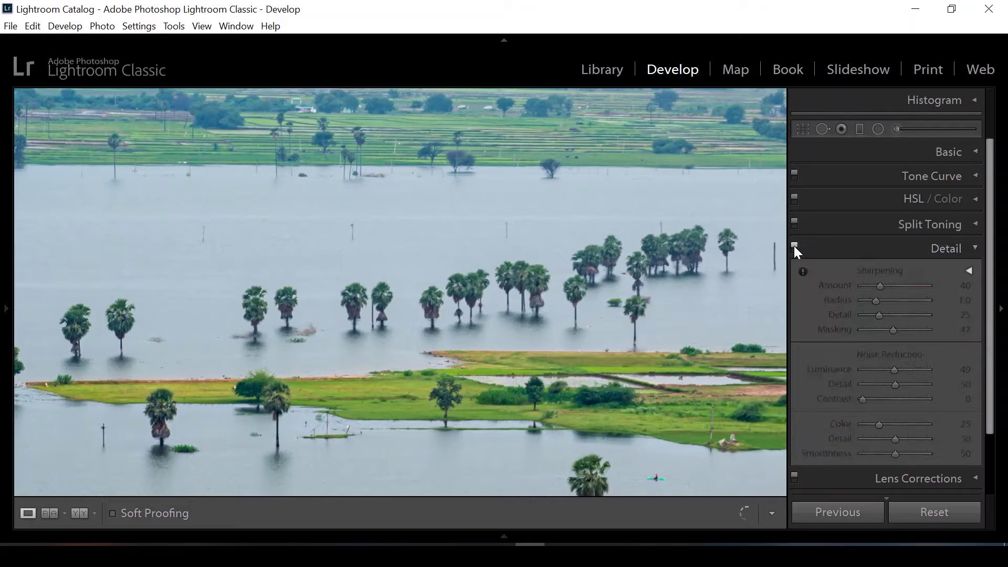
pyautogui.click(795, 247)
pyautogui.click(977, 248)
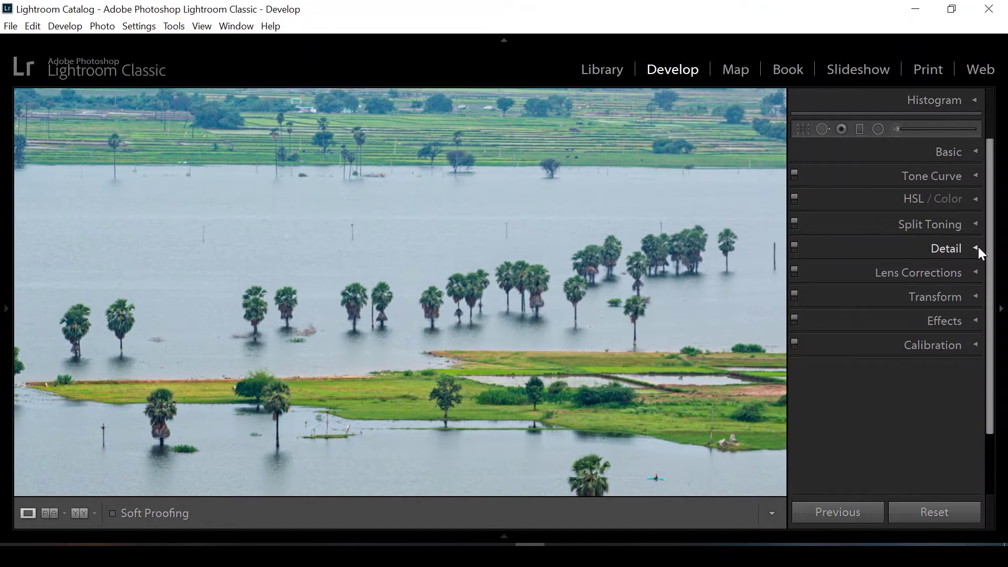
pyautogui.click(782, 273)
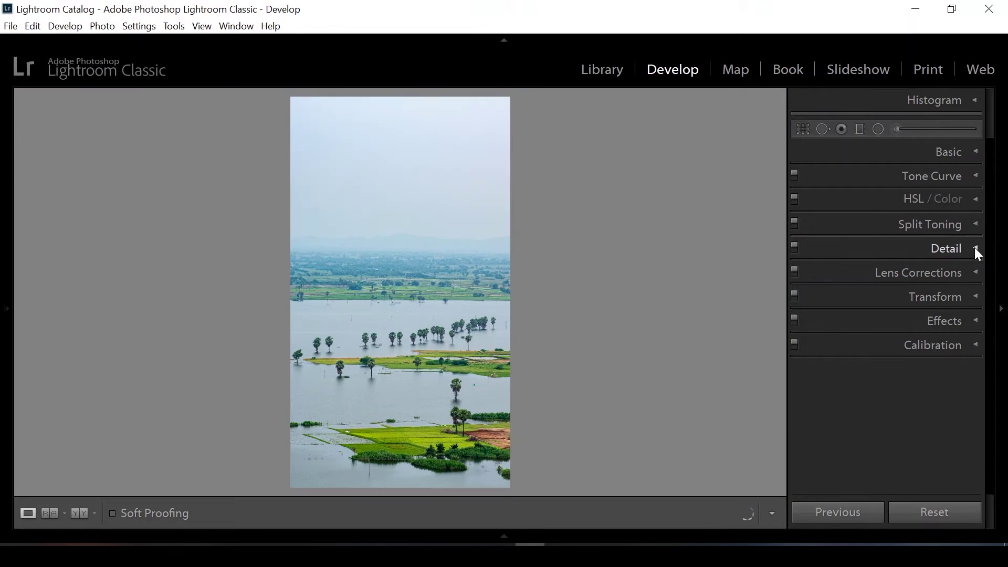
# Step: Enable the lens profile corrections
pyautogui.click(976, 274)
pyautogui.click(804, 287)
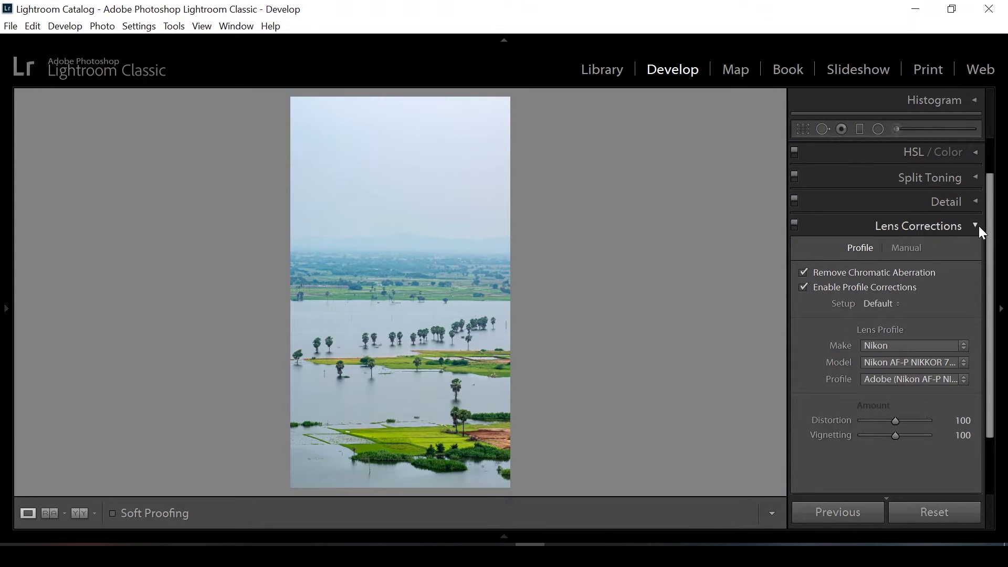
pyautogui.click(977, 226)
# Step: Set the Transform Aspect slider to +7
pyautogui.click(975, 297)
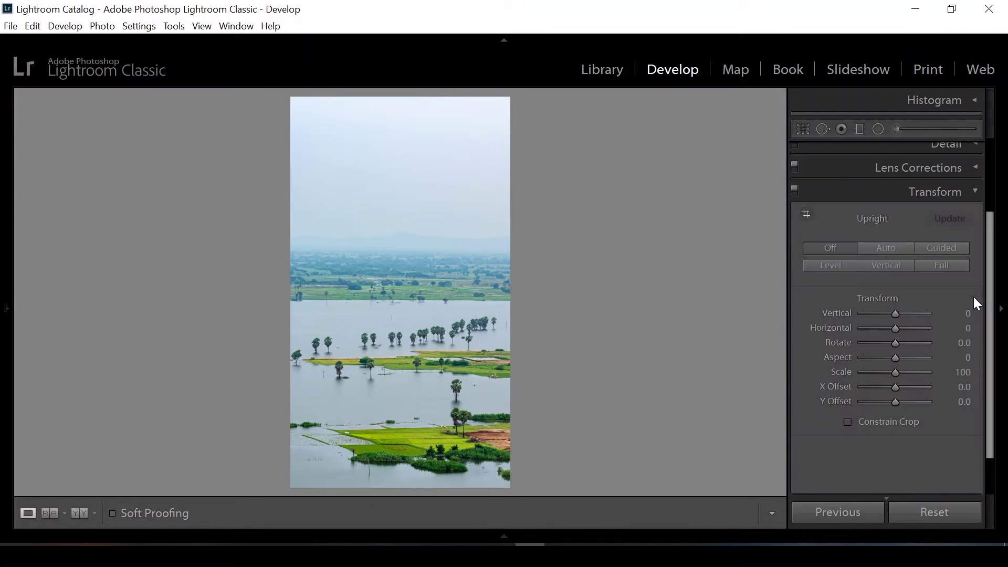
pyautogui.moveTo(897, 359); pyautogui.dragTo(900, 360)
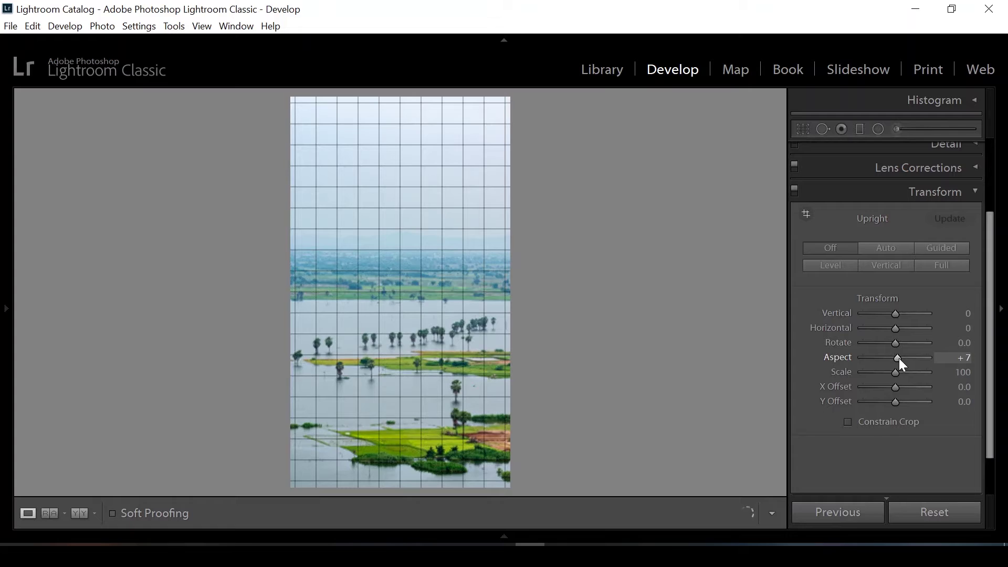
pyautogui.moveTo(899, 359); pyautogui.dragTo(897, 358)
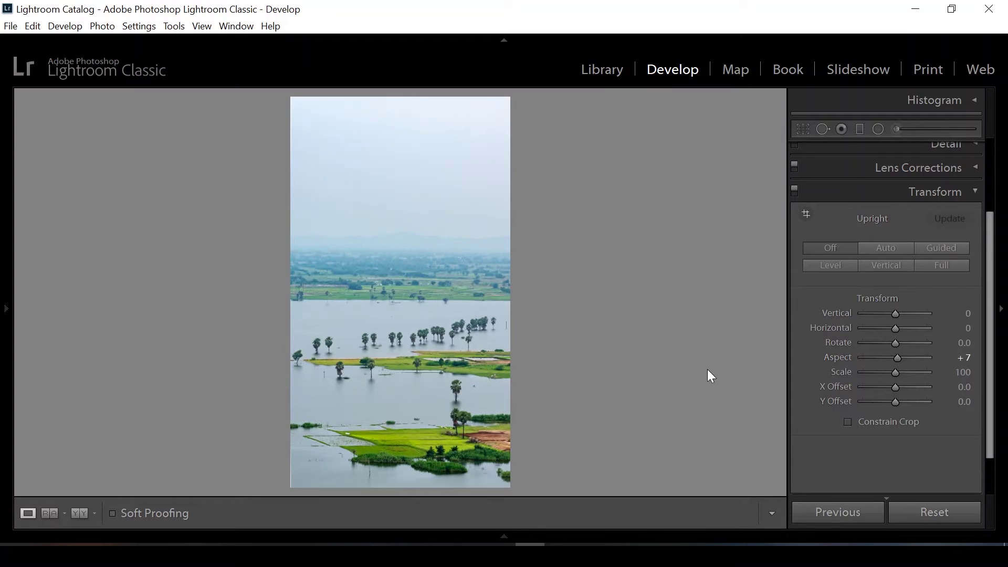
pyautogui.click(972, 190)
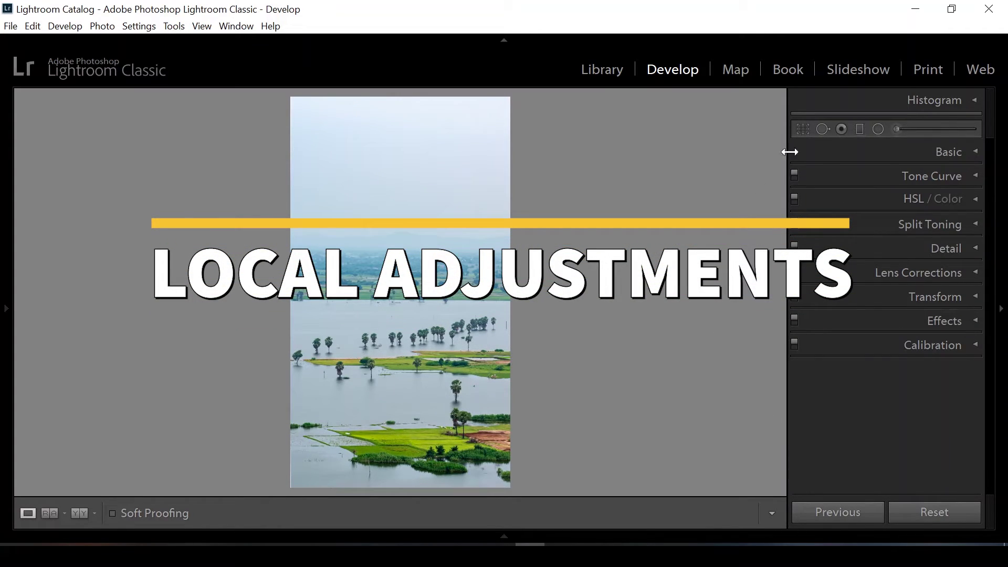
# Step: Draw a graduated filter across the horizon and shift it up toward the sky
pyautogui.click(859, 129)
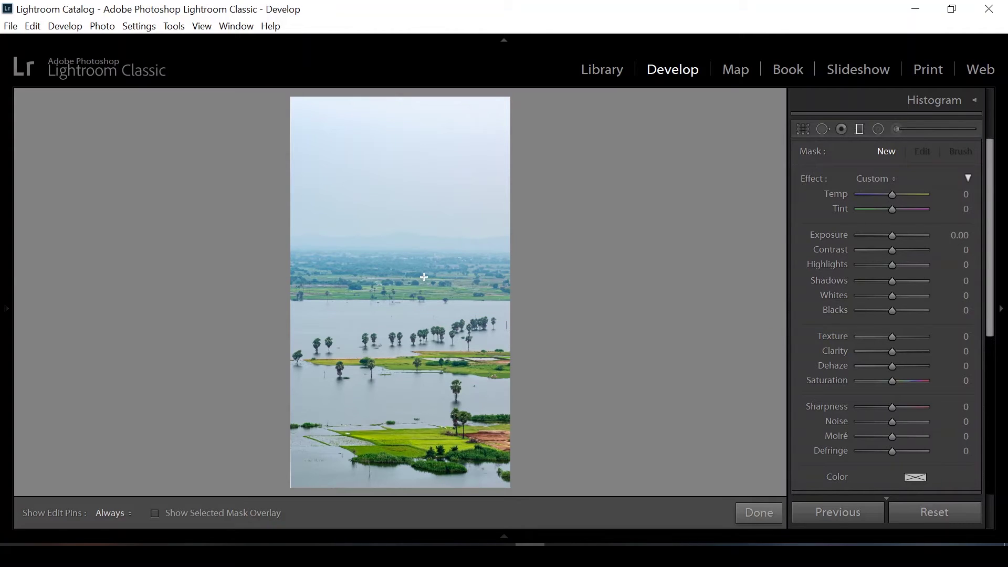
pyautogui.moveTo(424, 278); pyautogui.dragTo(423, 353)
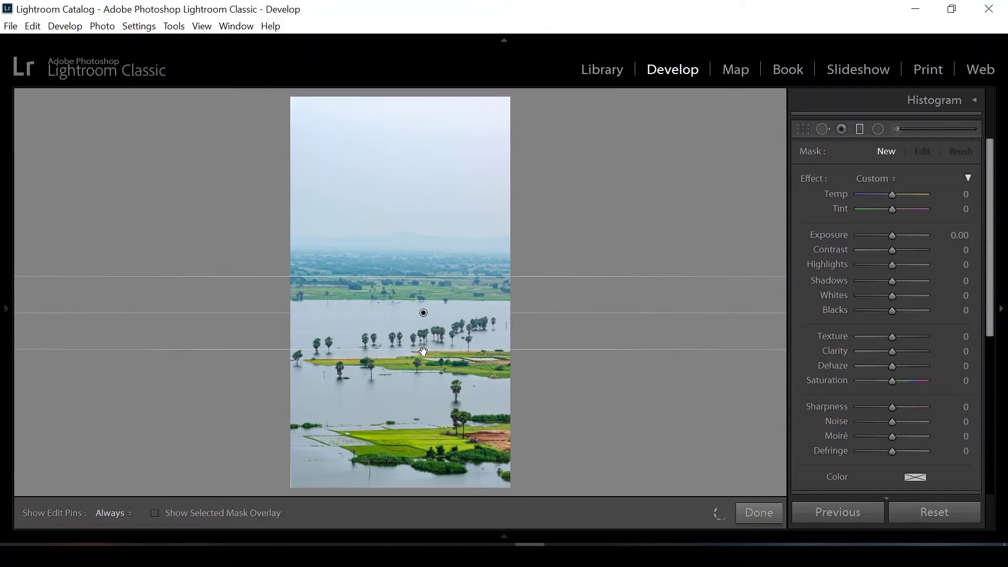
pyautogui.moveTo(422, 315); pyautogui.dragTo(429, 278)
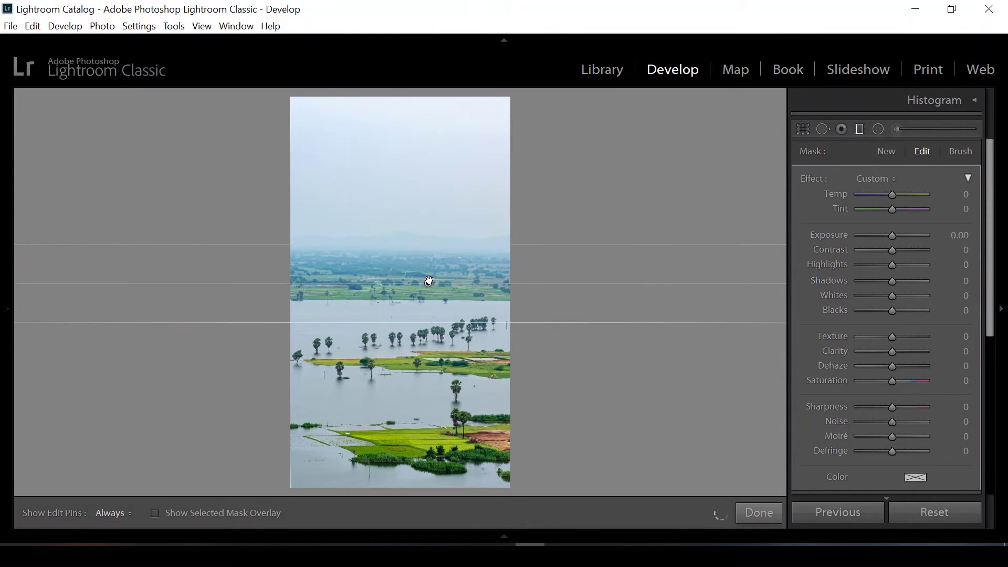
pyautogui.click(154, 517)
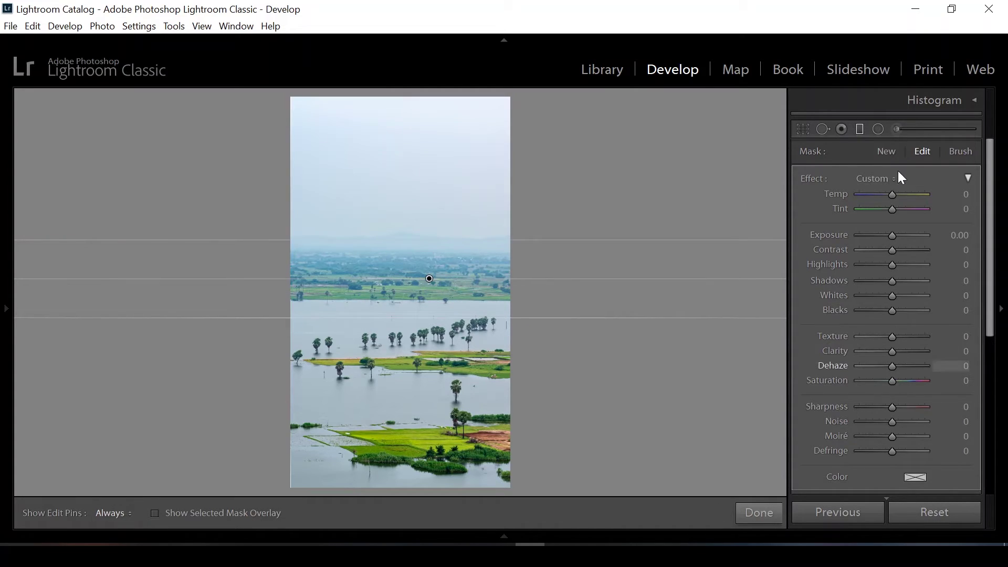
# Step: Give the filter Temp 6, Contrast 8, Highlights −17, Dehaze 38, Saturation 17 and Texture 14
pyautogui.moveTo(893, 197); pyautogui.dragTo(896, 196)
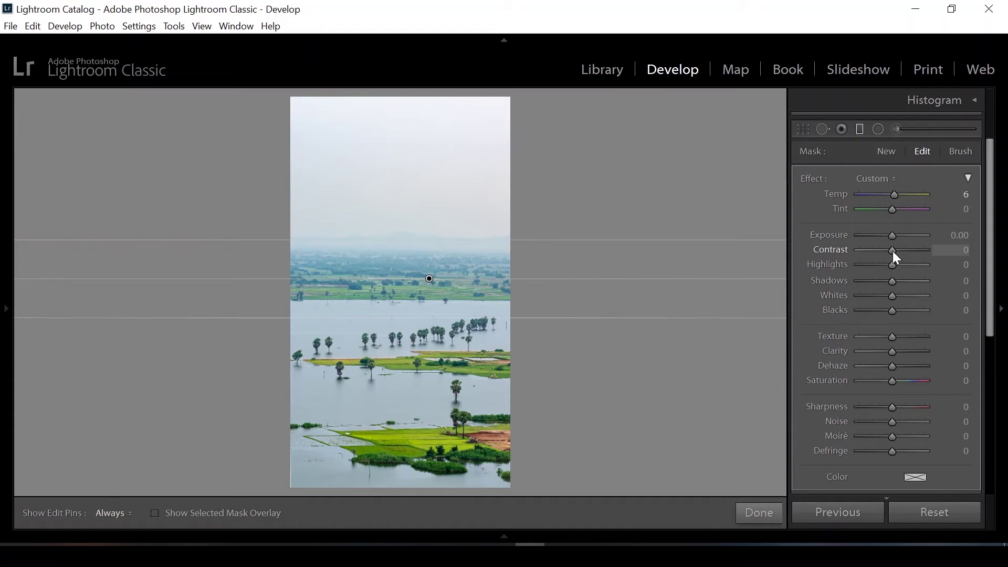
pyautogui.moveTo(892, 251); pyautogui.dragTo(888, 266)
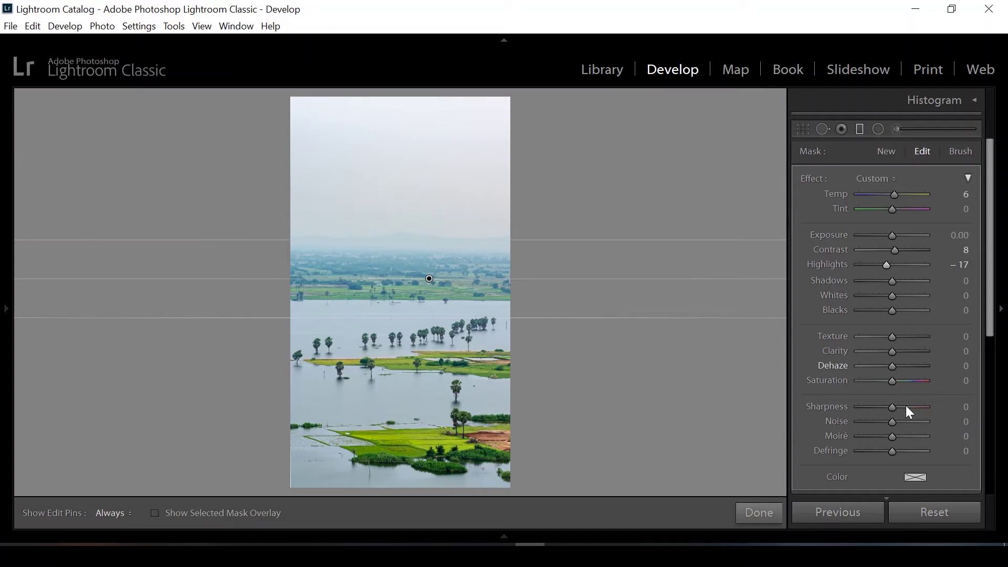
pyautogui.moveTo(891, 365)
pyautogui.mouseDown()
pyautogui.moveTo(907, 370)
pyautogui.moveTo(897, 382)
pyautogui.mouseUp()
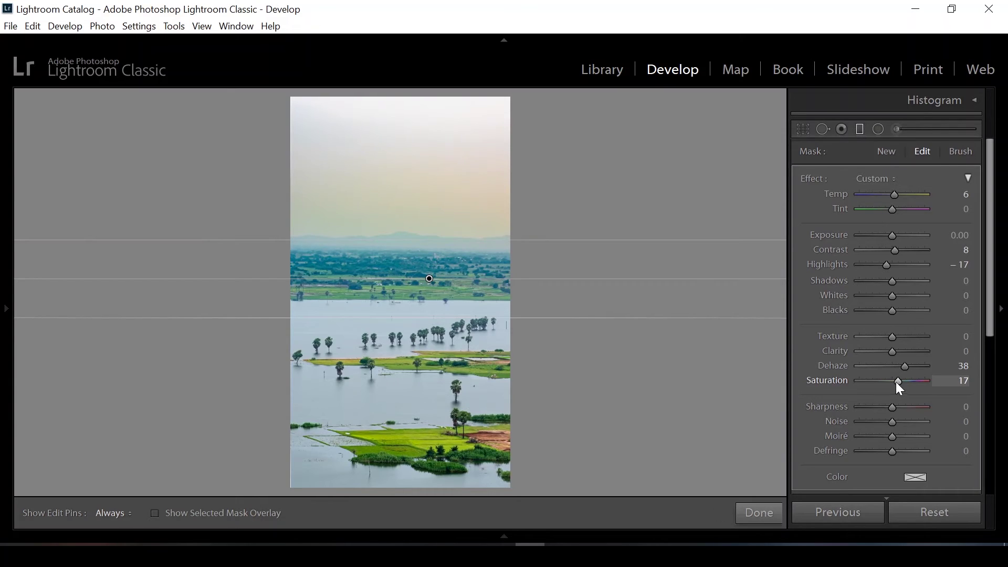
pyautogui.moveTo(892, 336); pyautogui.dragTo(897, 338)
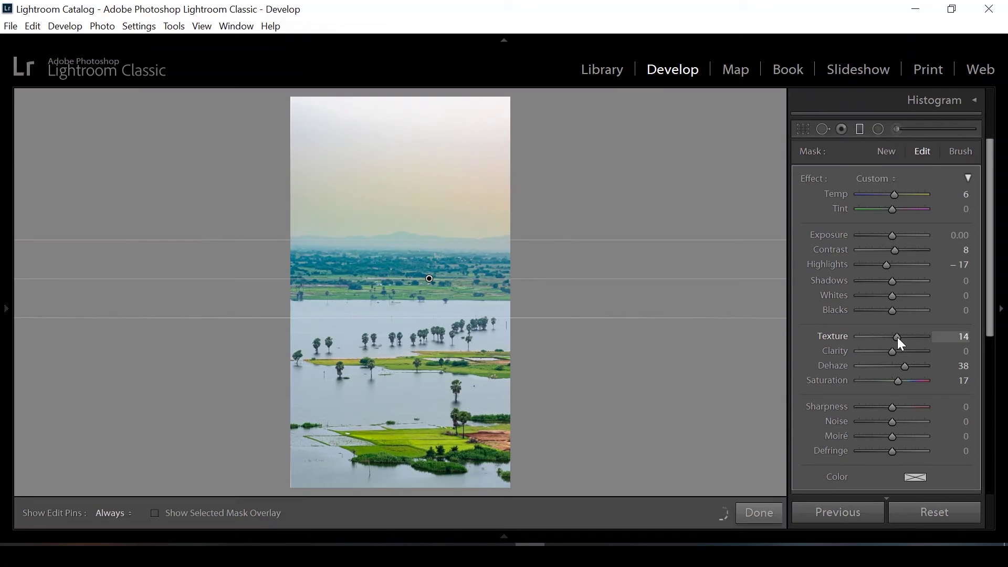
# Step: Confirm the graduated filter, then nudge the image slightly left within the 16 x 9 crop
pyautogui.click(766, 508)
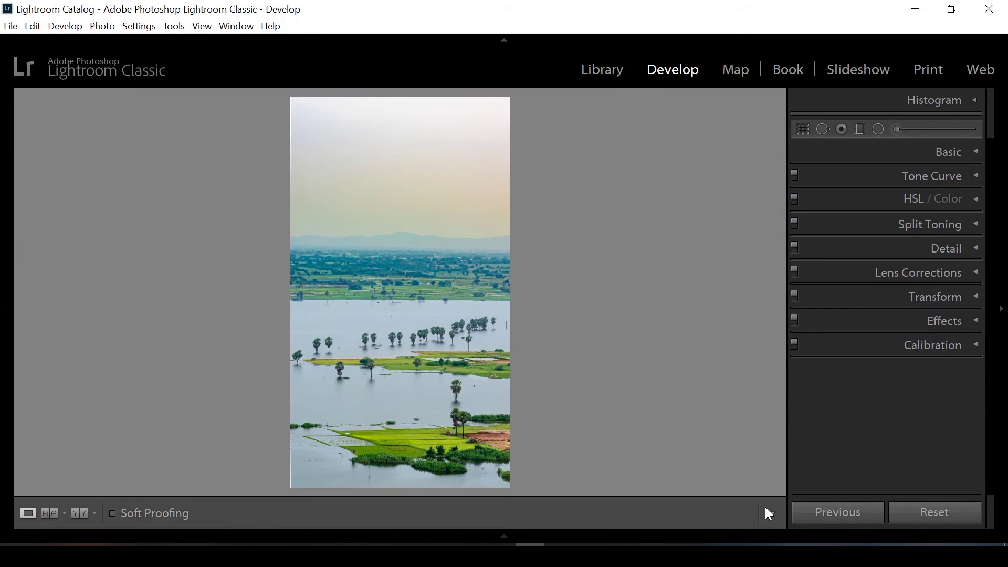
pyautogui.click(295, 470)
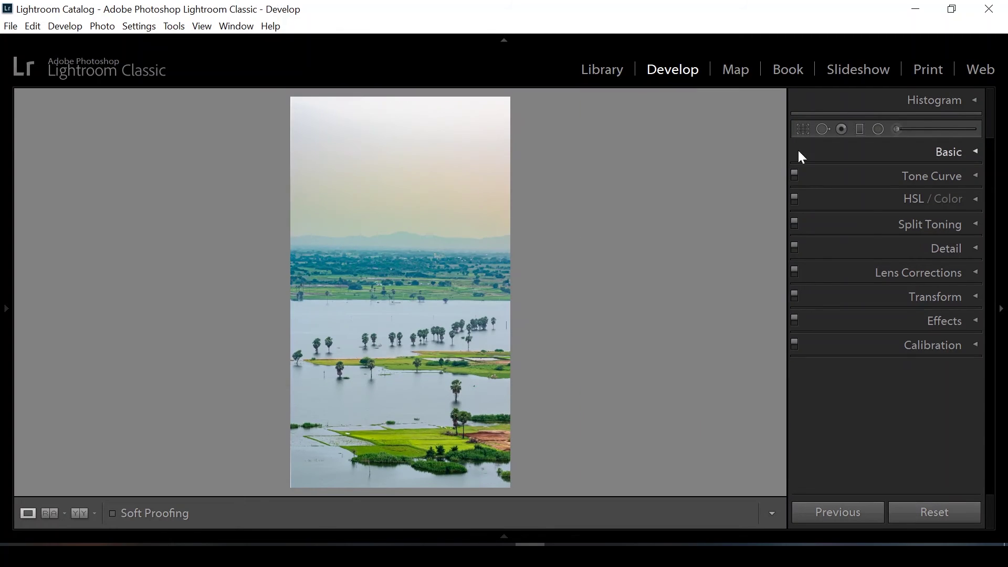
pyautogui.click(803, 129)
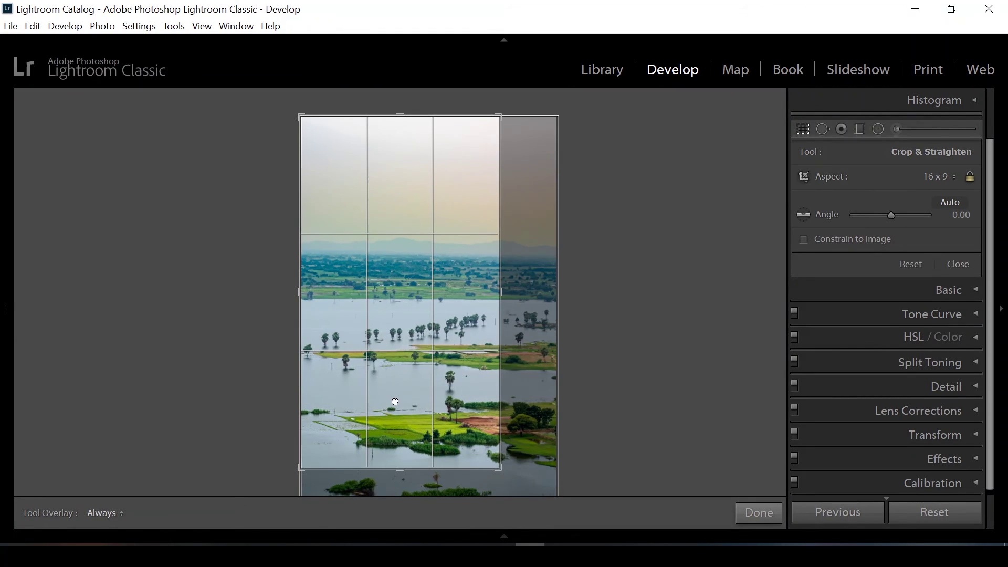
pyautogui.moveTo(395, 402); pyautogui.dragTo(393, 402)
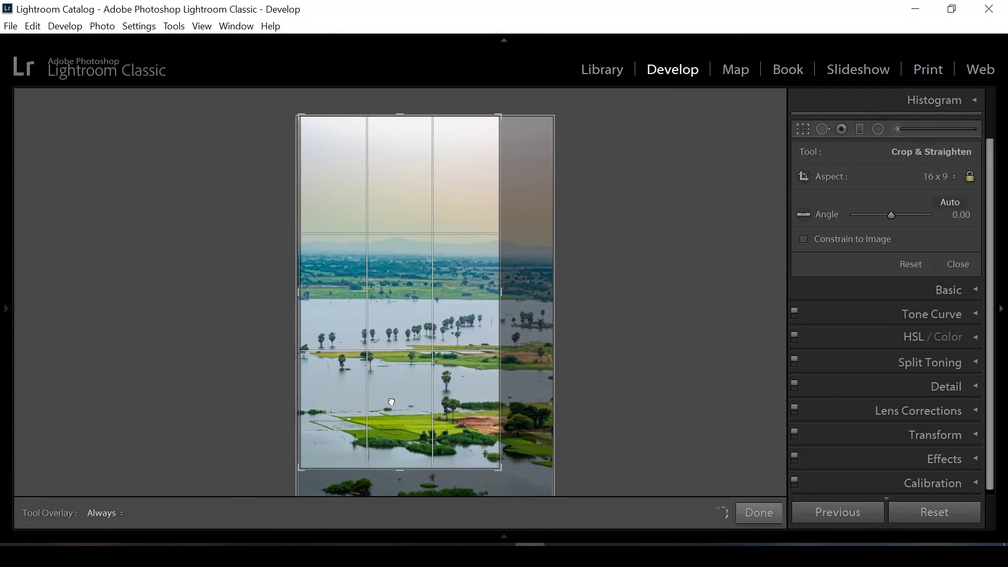
pyautogui.click(752, 513)
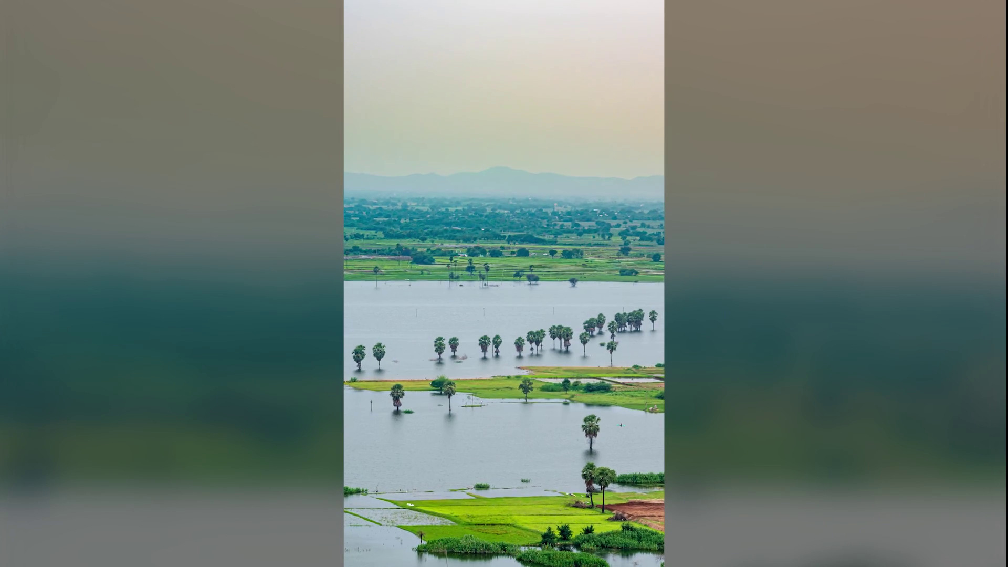